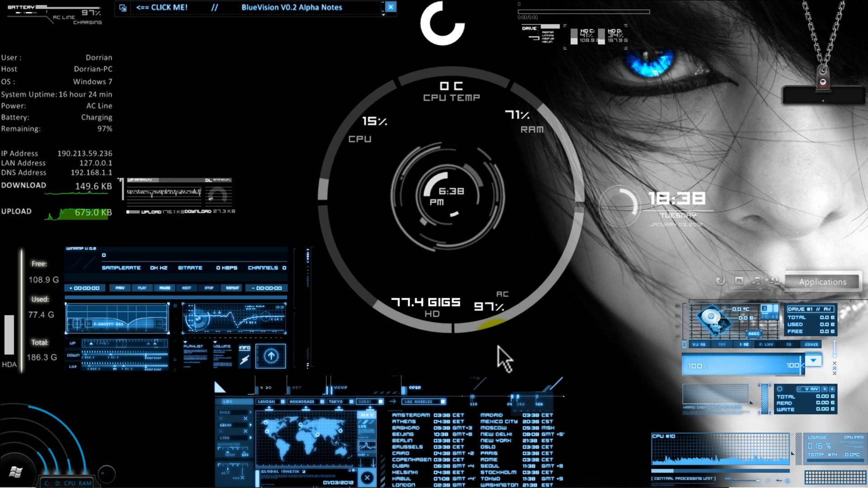
- Bring the auto-hidden Windows 7 taskbar into view over the BlueVision desktop
mouse_move(57, 485)
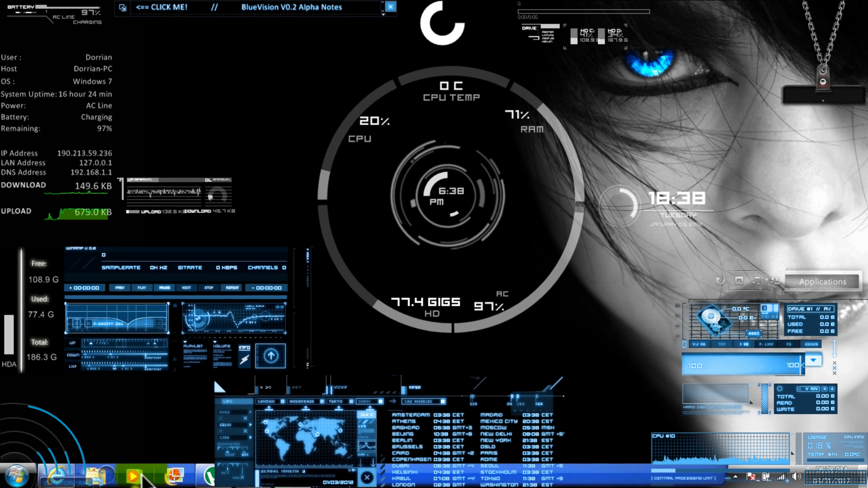
- Restore Internet Explorer, save UniversalThemePatcher_20090409.zip from Download link 2, and minimize the browser
click(57, 476)
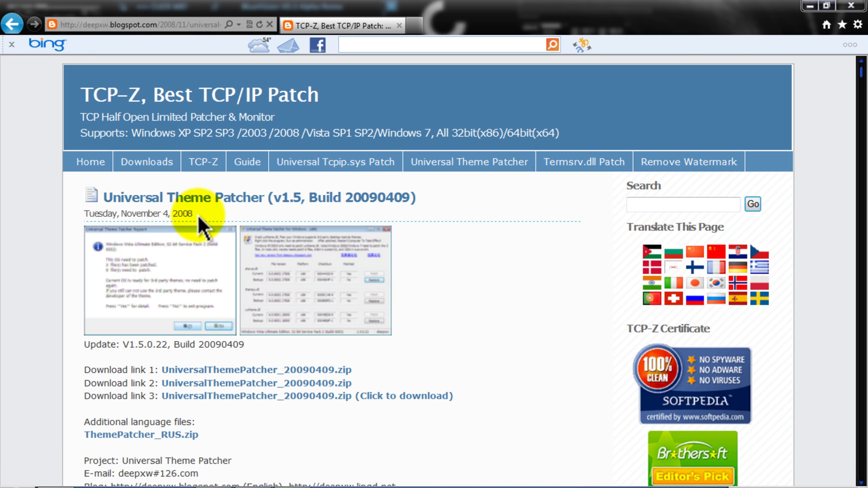
click(242, 382)
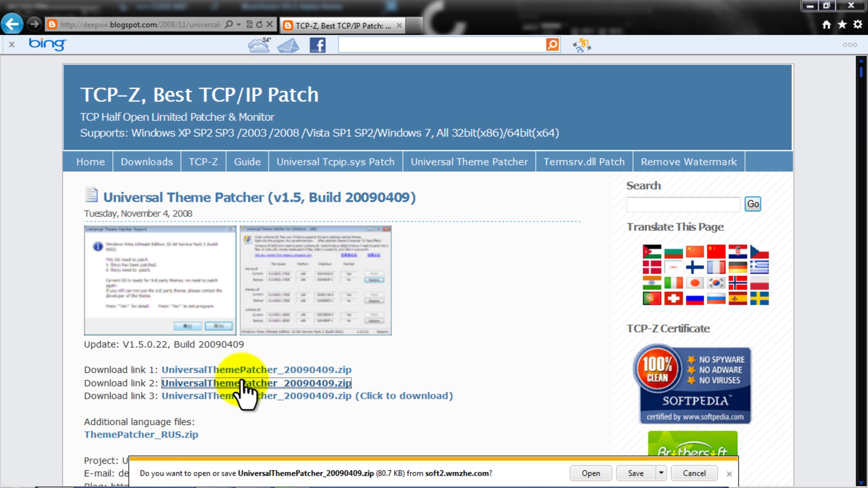
click(636, 473)
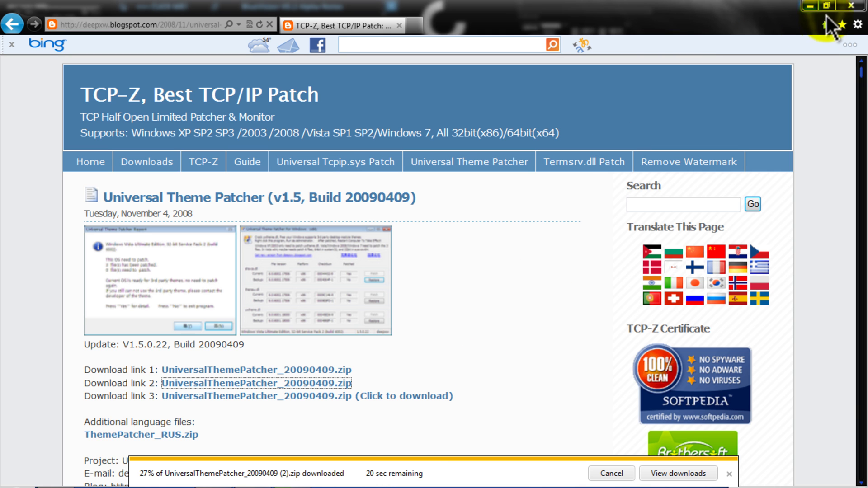
click(809, 5)
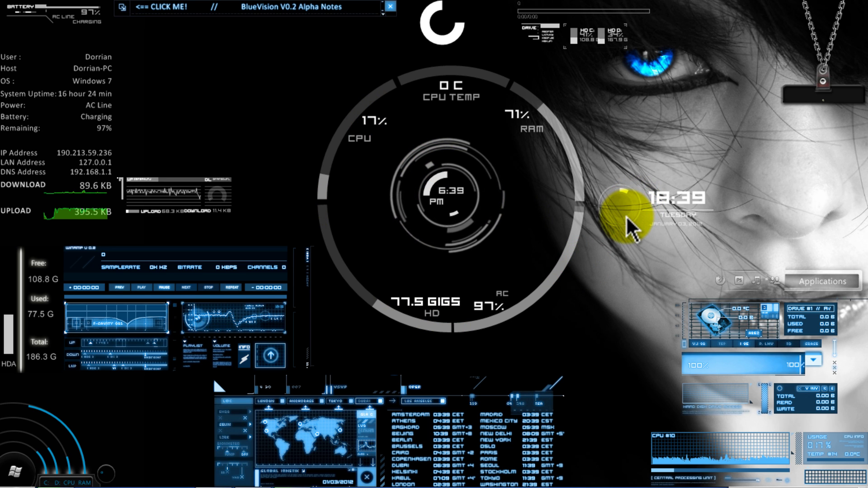
- Move the clock gadget up-right and the CPU/RAM ring gadget down-left on the desktop
mouse_move(625, 216)
mouse_down()
mouse_move(630, 224)
mouse_move(649, 208)
mouse_move(637, 215)
mouse_up()
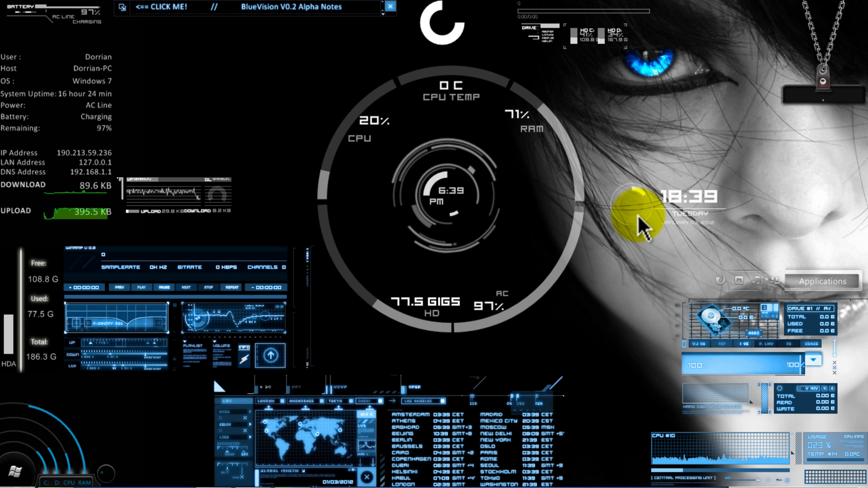
drag(286, 64, 243, 107)
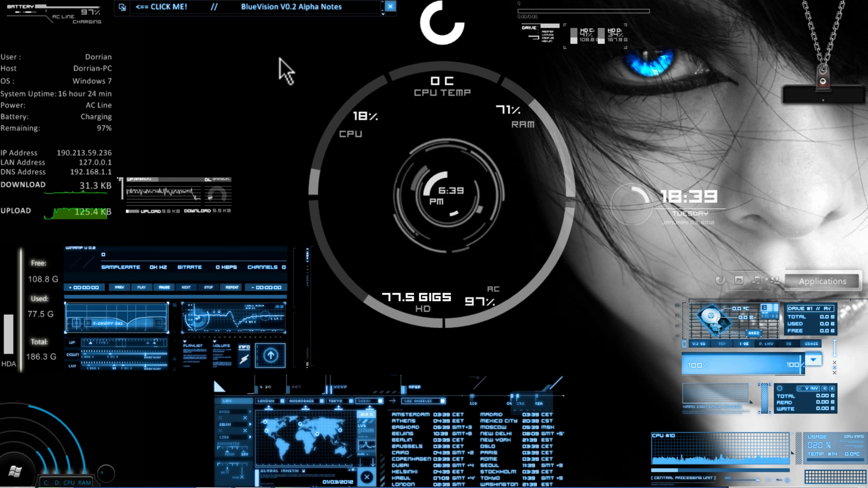
drag(339, 126, 349, 131)
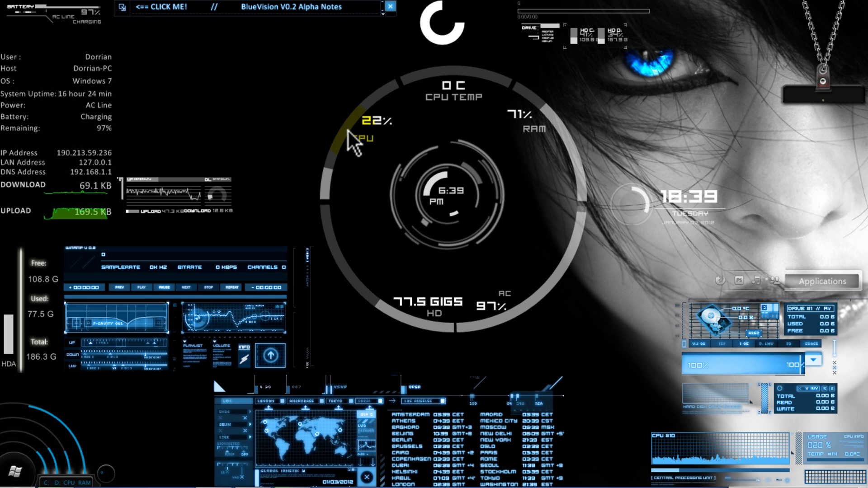
click(288, 129)
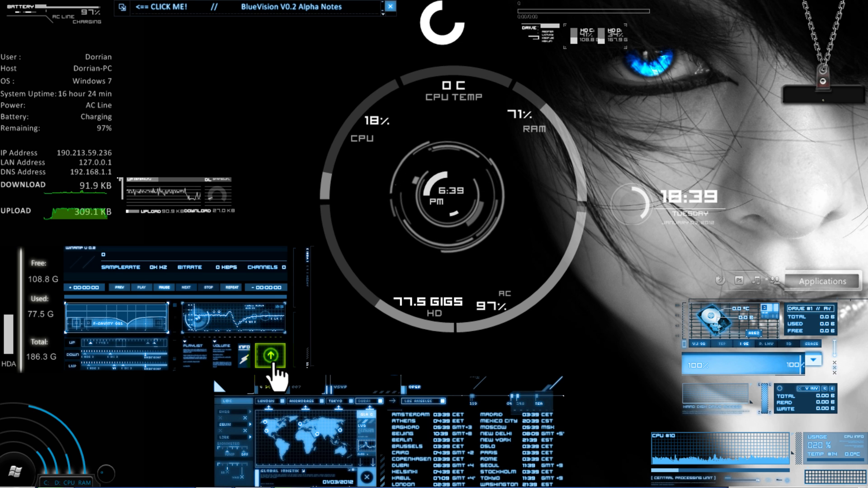
mouse_move(131, 484)
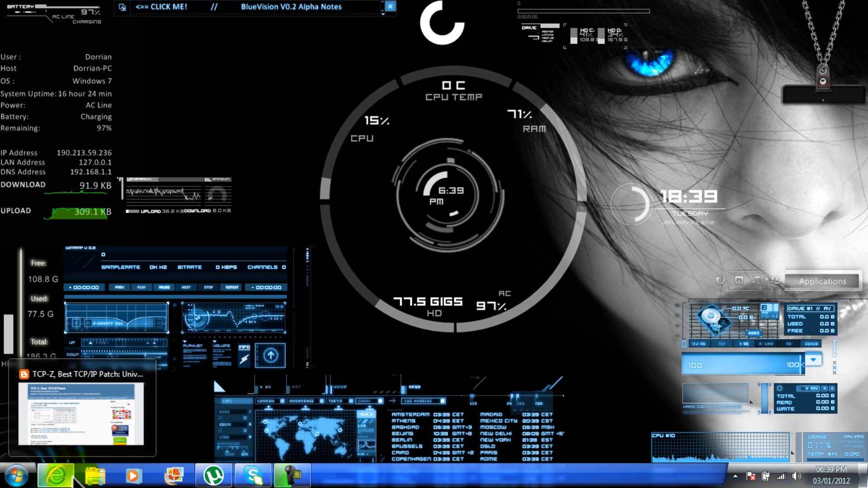
- Bring Internet Explorer back up and look over the patch download page
click(73, 476)
click(280, 384)
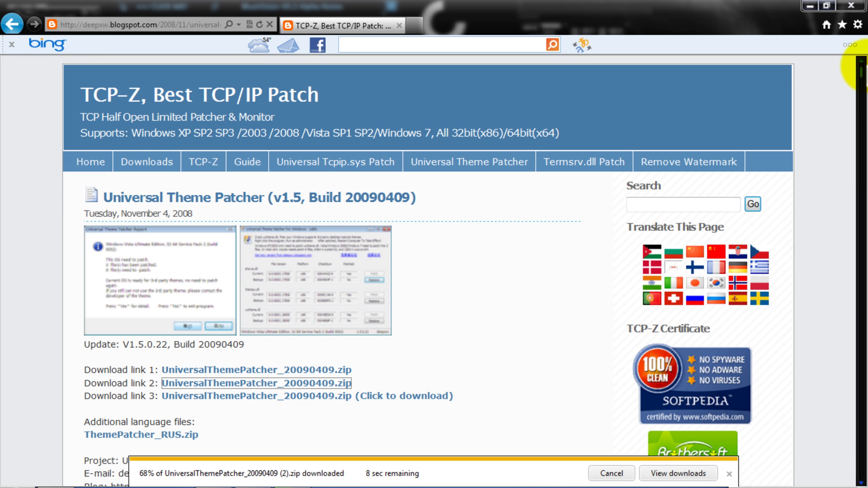
scroll(857, 68, down, 8)
scroll(856, 70, up, 8)
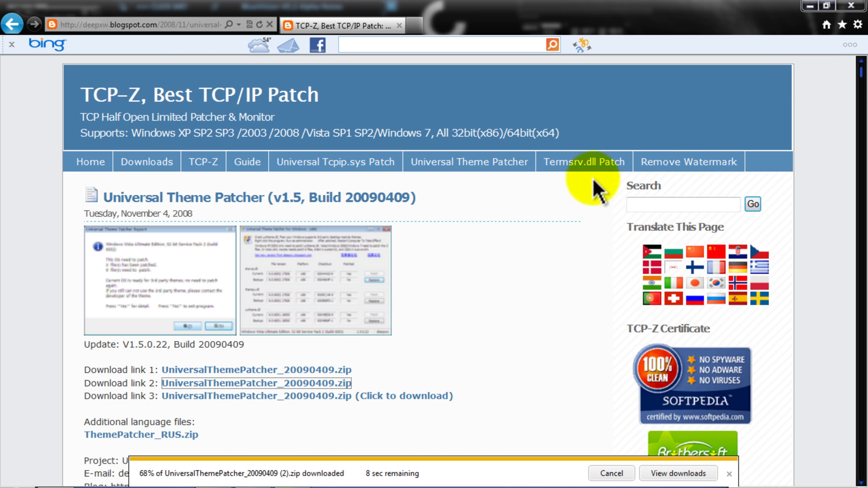
- Open Documents from the Start menu, switch to Downloads, and scroll to the UniversalThemePatcher zips
click(16, 475)
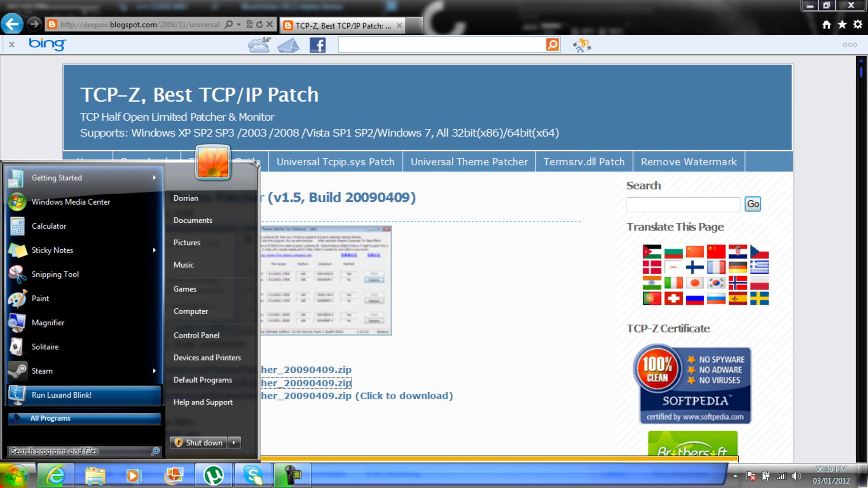
click(226, 221)
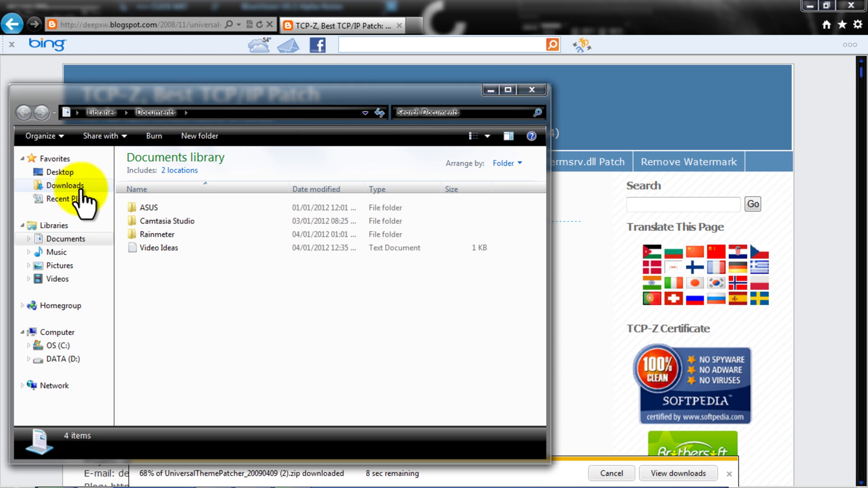
click(64, 185)
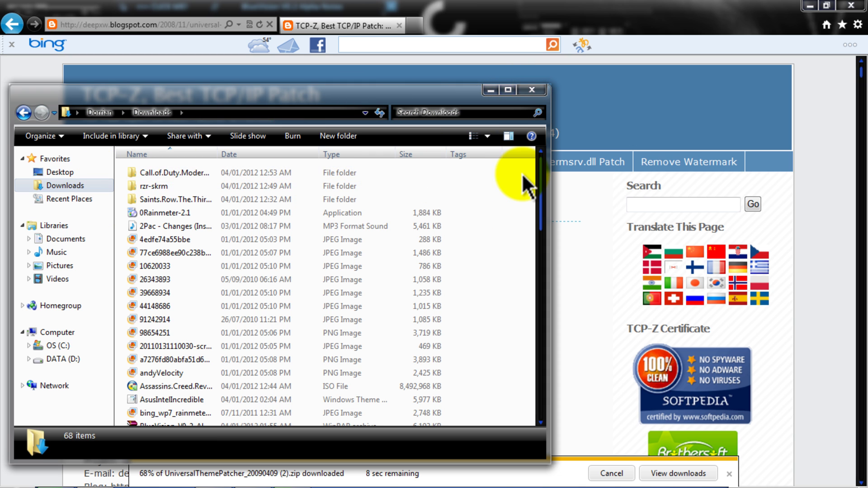
scroll(543, 172, down, 2)
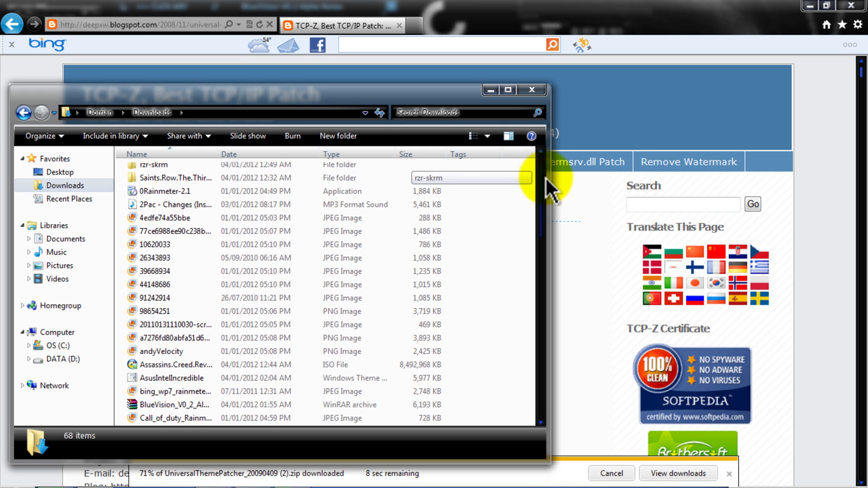
scroll(548, 184, down, 3)
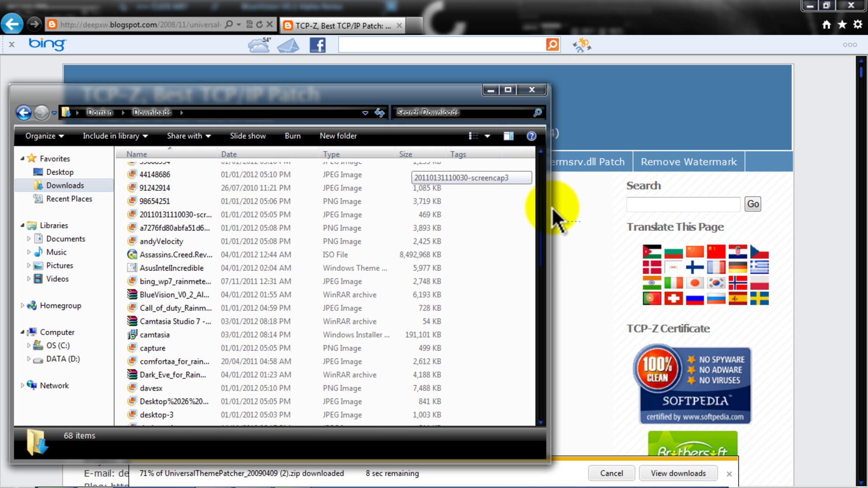
scroll(549, 220, down, 4)
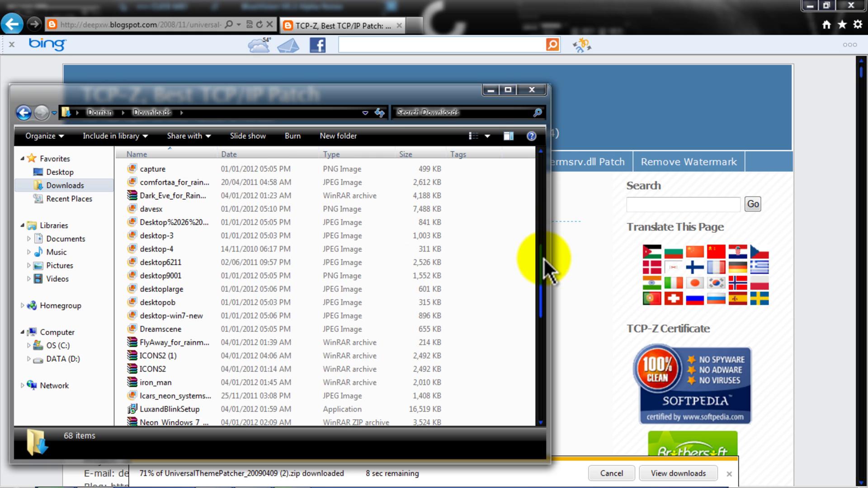
drag(542, 257, 537, 351)
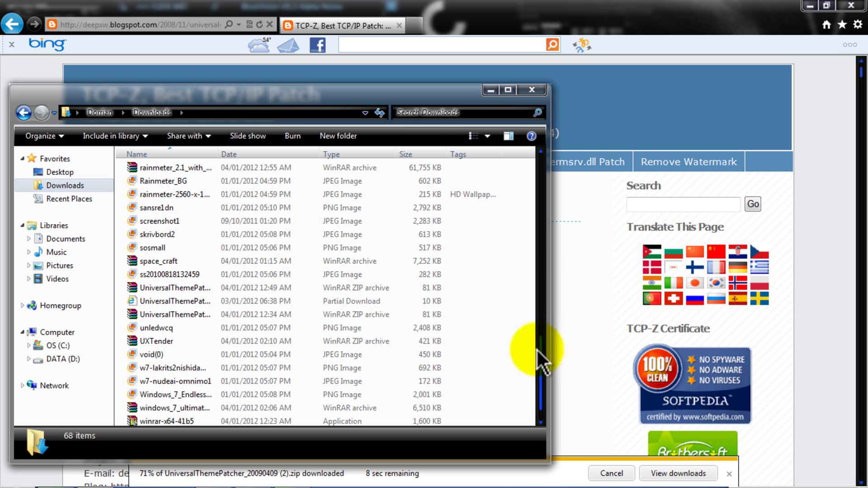
- Open the patcher zip in WinRAR, close the other windows, and open the UniversalThemePatcher_20090409 folder
double_click(275, 312)
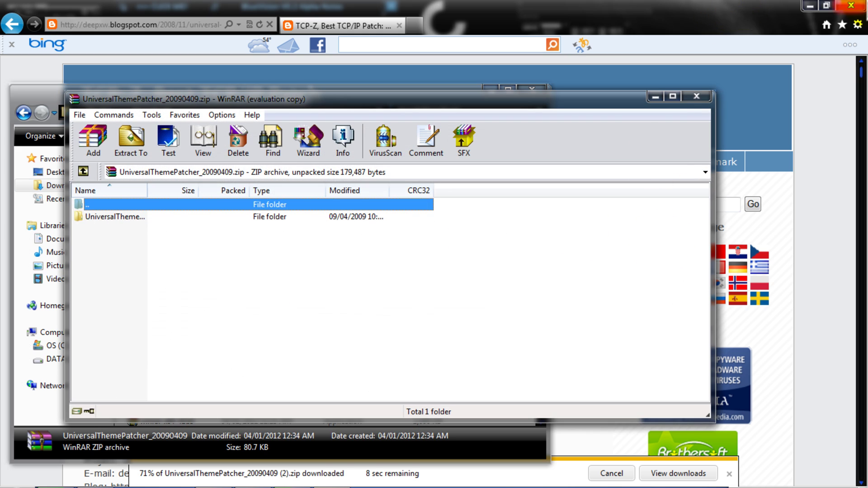
click(810, 5)
click(584, 60)
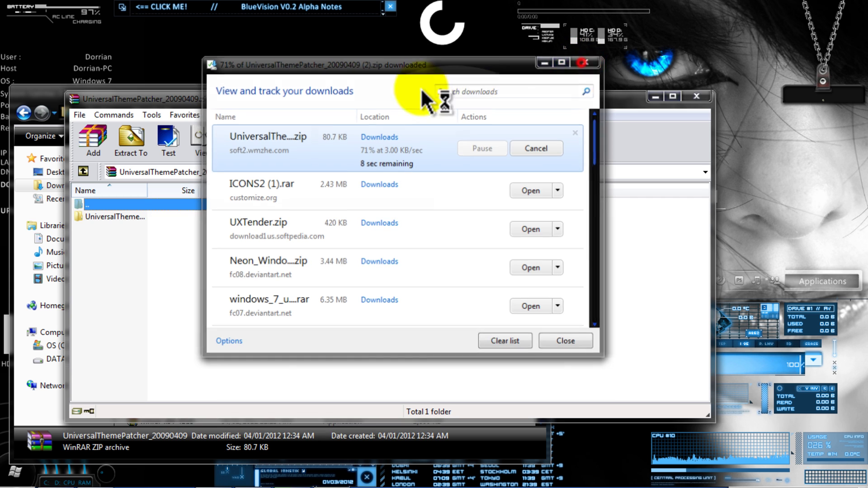
drag(273, 104, 298, 118)
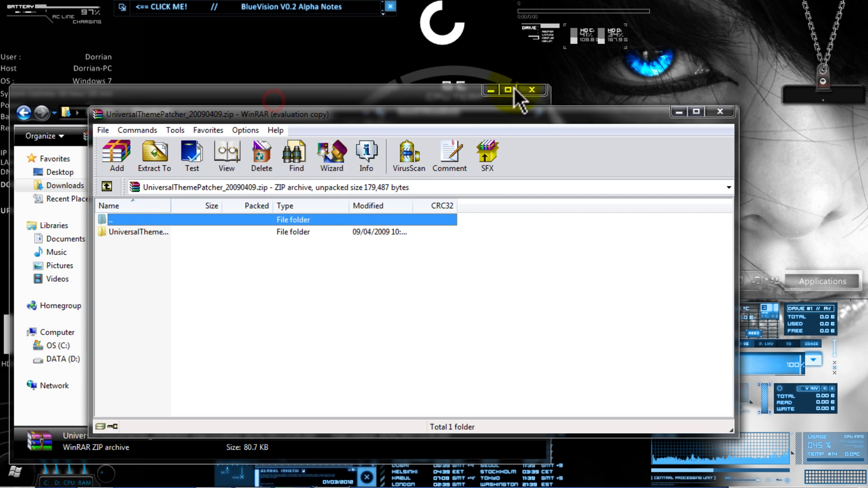
click(538, 86)
double_click(146, 230)
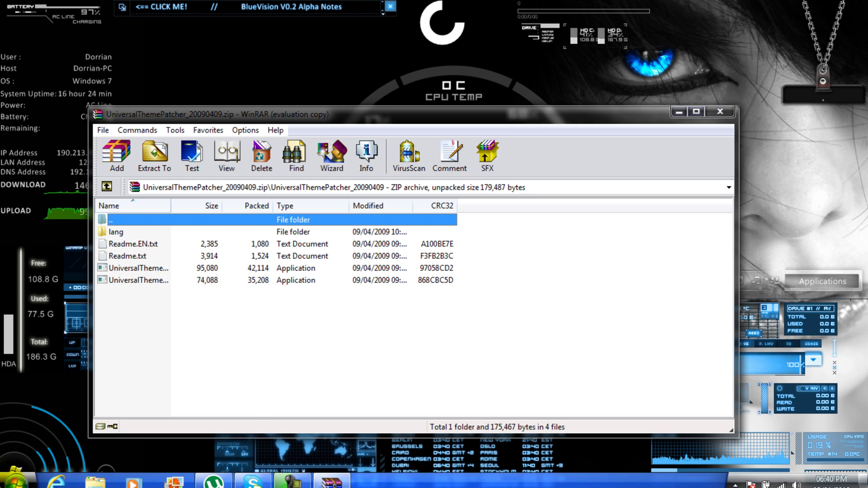
click(15, 475)
- Go to Control Panel > System and Security > System to check the 64-bit system type
click(219, 335)
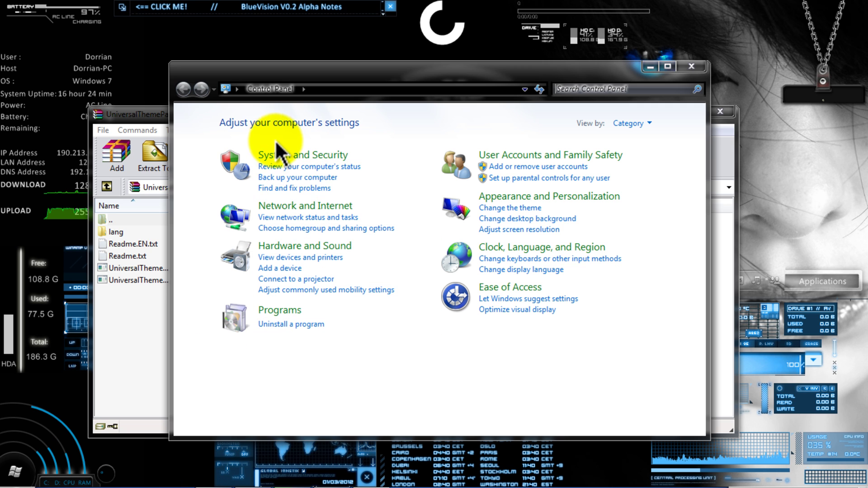
click(281, 155)
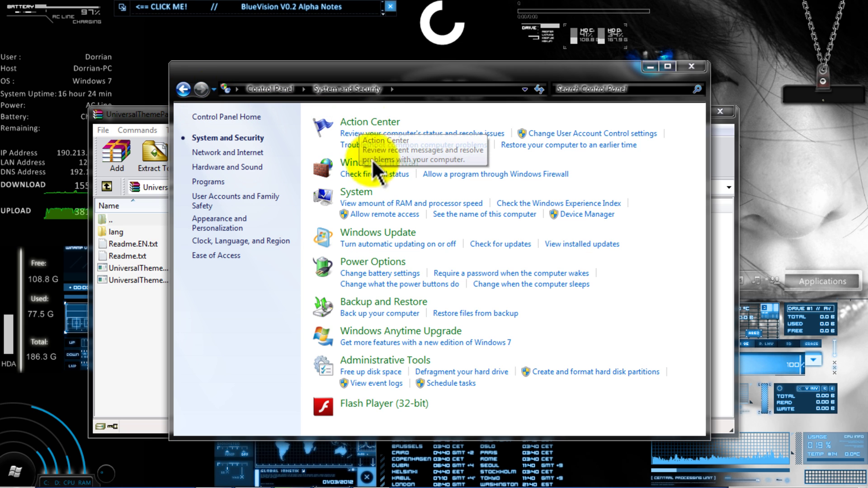
click(358, 191)
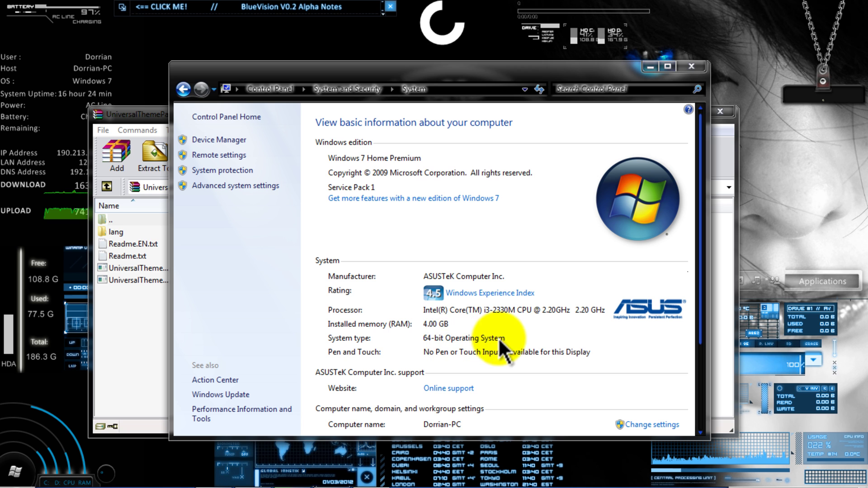
- Run the patcher in English and confirm themeservice.dll, themeui.dll and uxtheme.dll are already patched
click(688, 68)
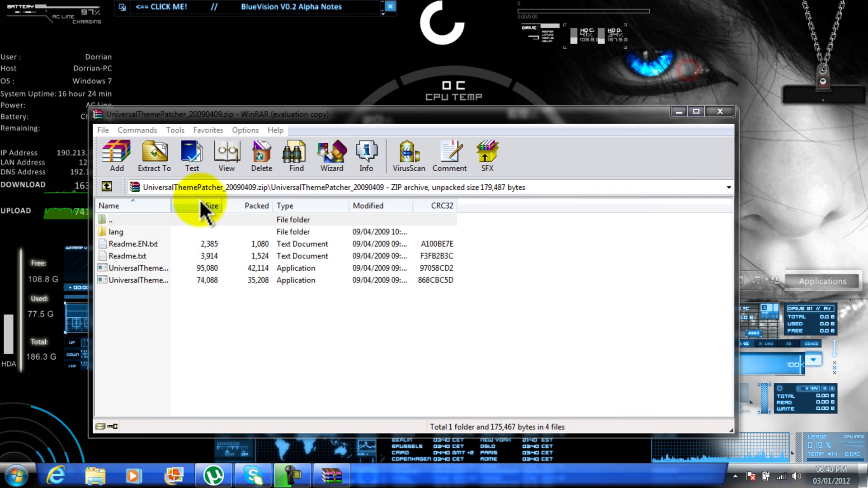
double_click(159, 268)
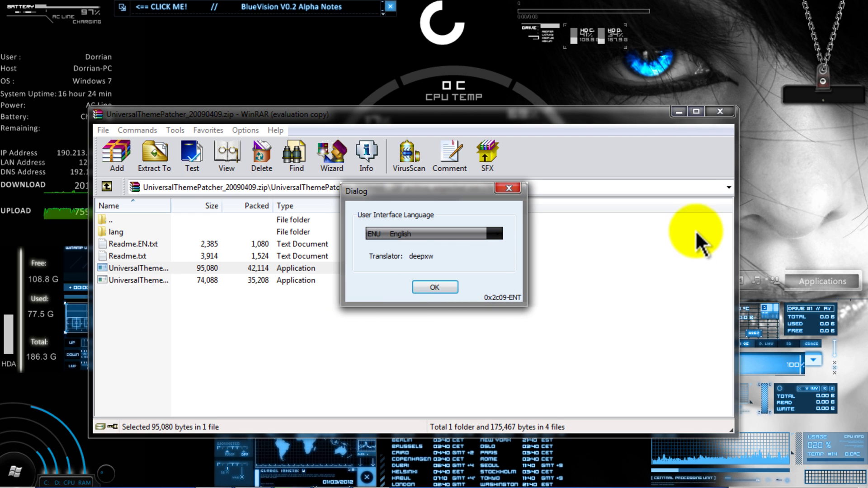
click(724, 114)
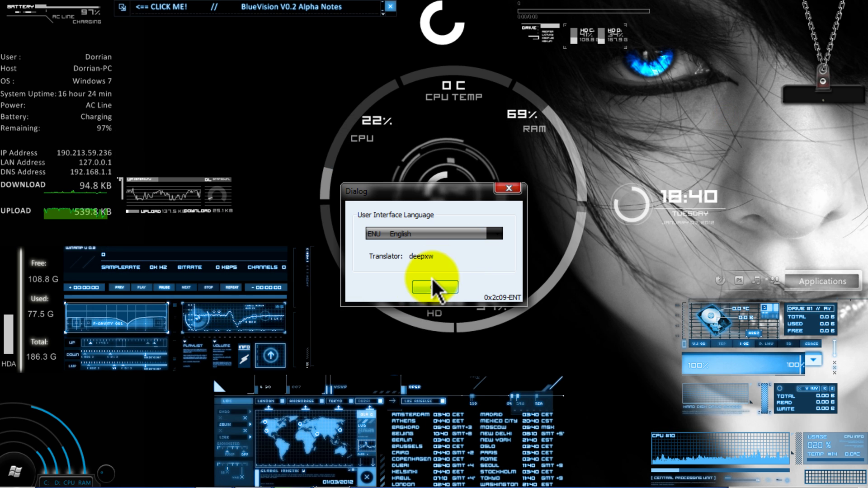
click(428, 286)
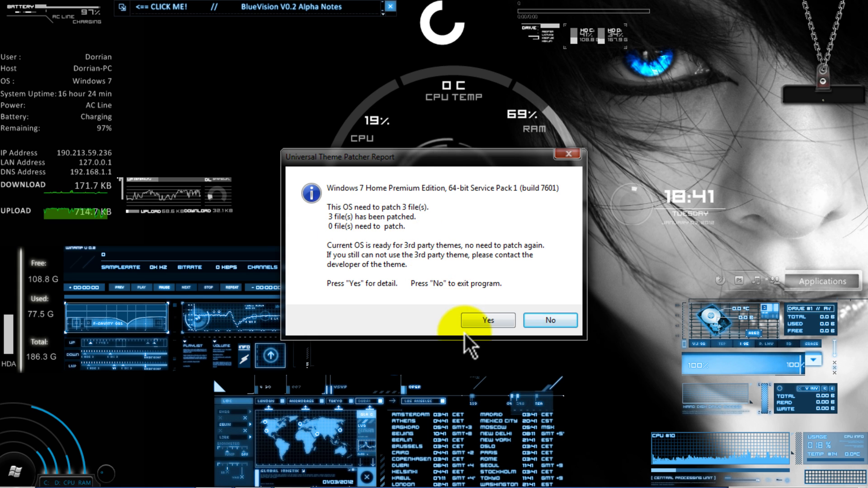
click(475, 323)
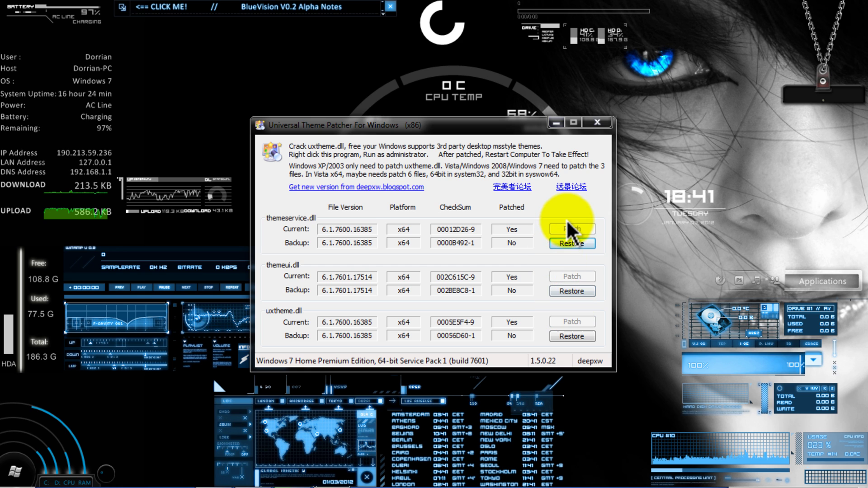
click(600, 126)
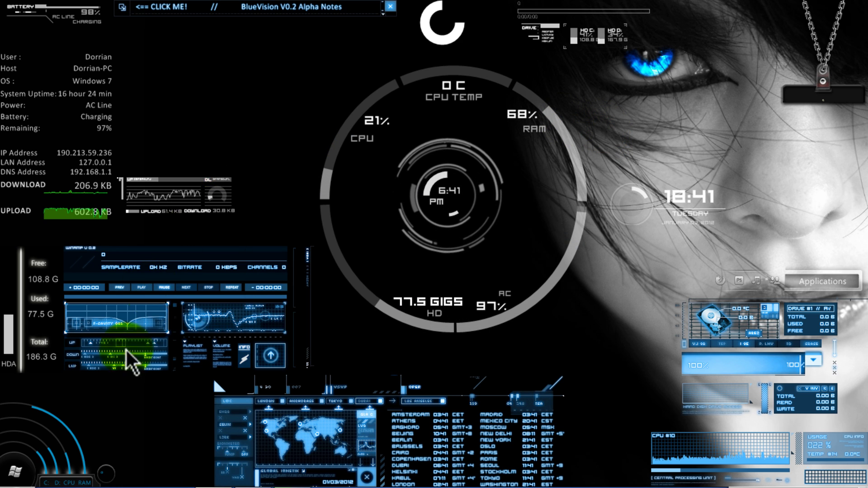
- Launch Internet Explorer from the taskbar and place the cursor in the Bing search box
mouse_move(38, 480)
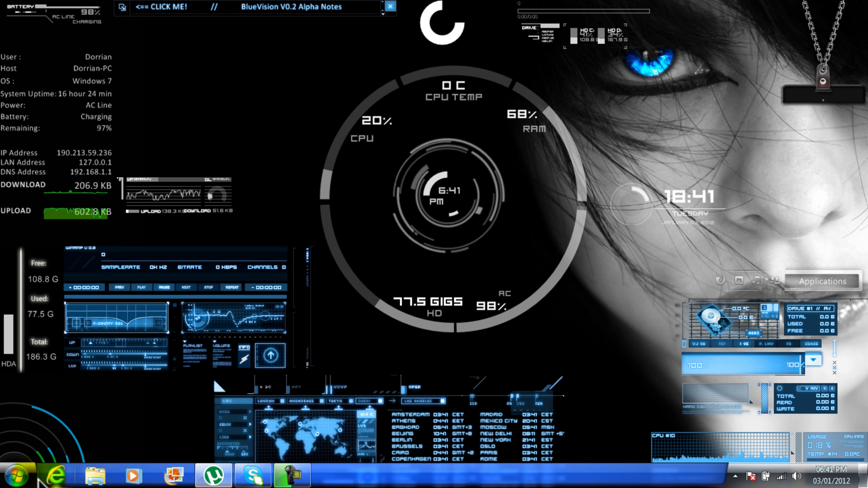
click(54, 475)
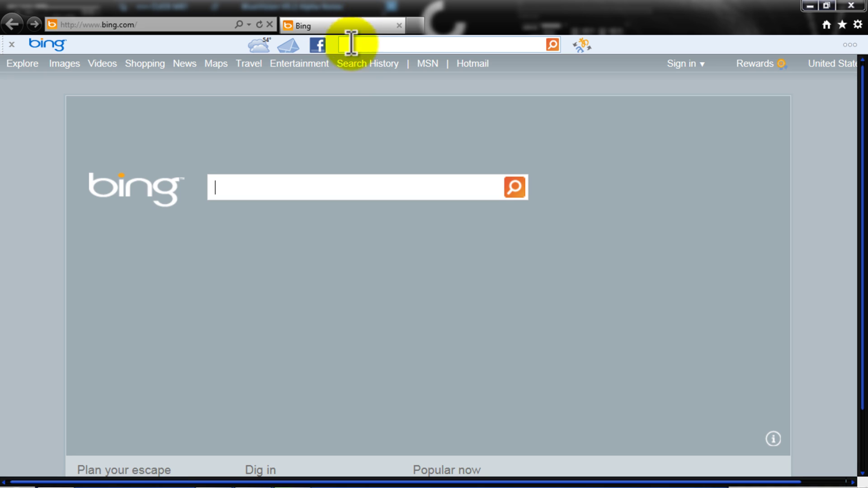
click(251, 190)
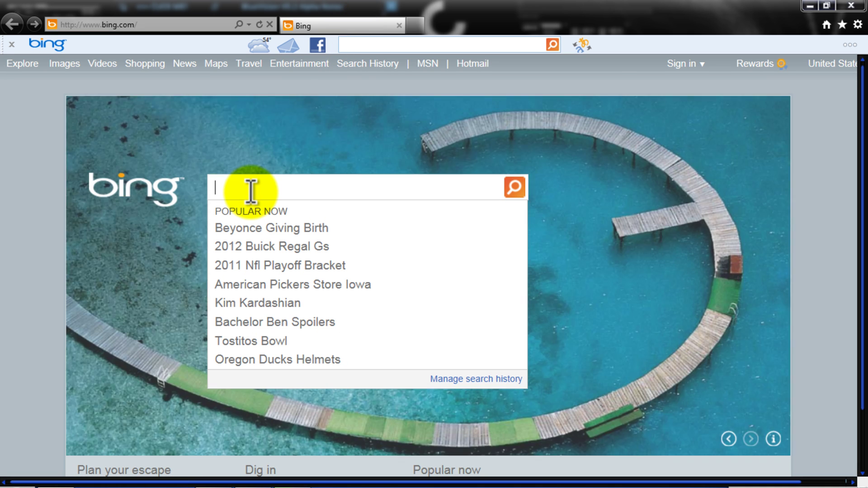
- Search Bing for 'devientart' and open the 'deviantART: where ART meets application!' result
text(devien)
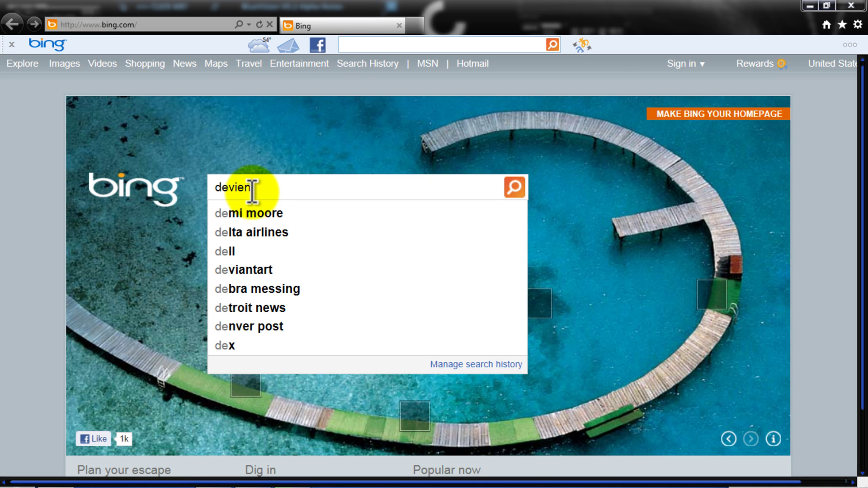
text(tart)
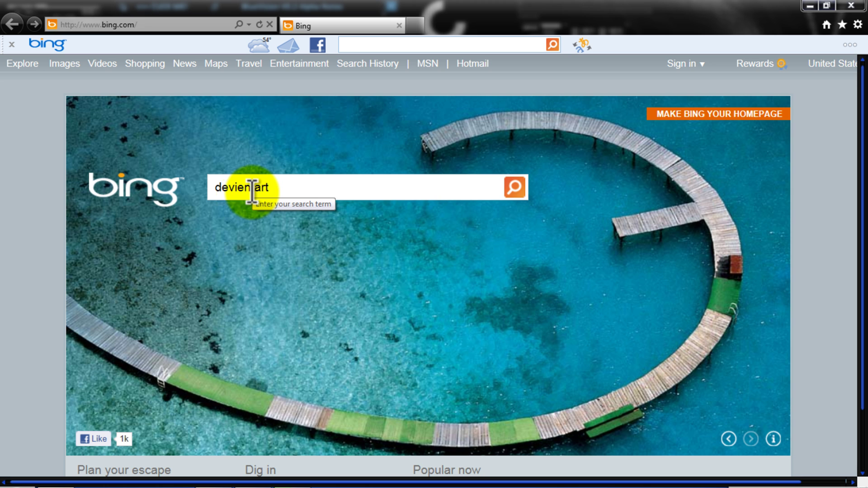
key(Return)
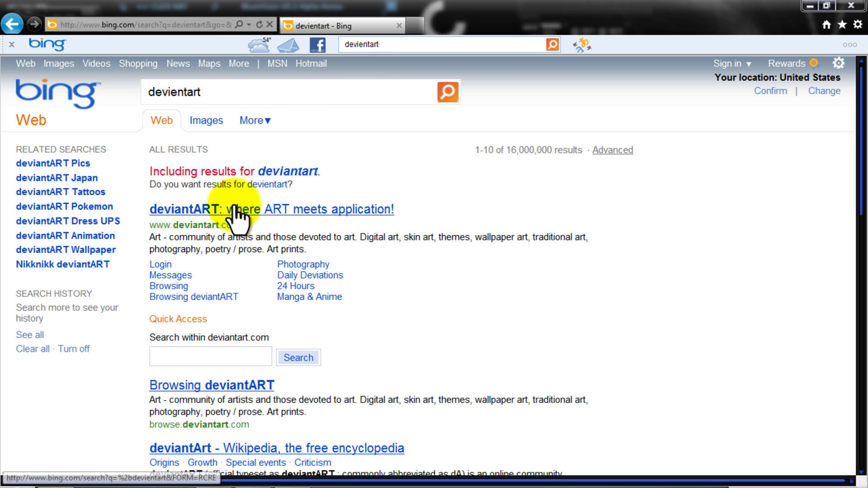
click(235, 209)
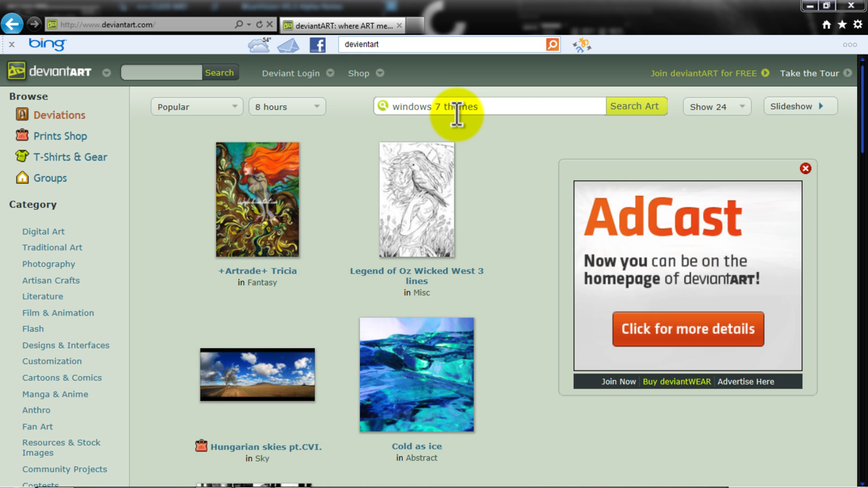
- Search deviantART for 'windows 7 themes' and open the Windows 8 themes in Windows 7 deviation
click(624, 105)
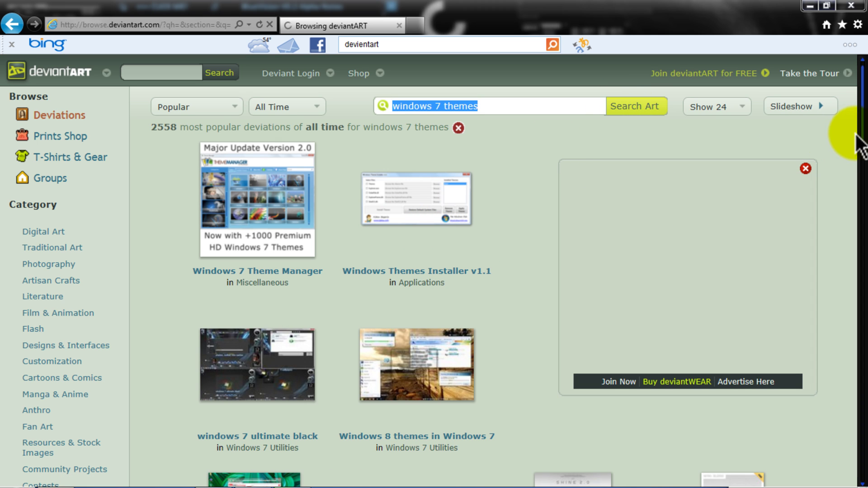
mouse_move(861, 144)
mouse_down()
mouse_move(850, 126)
mouse_move(864, 131)
mouse_up()
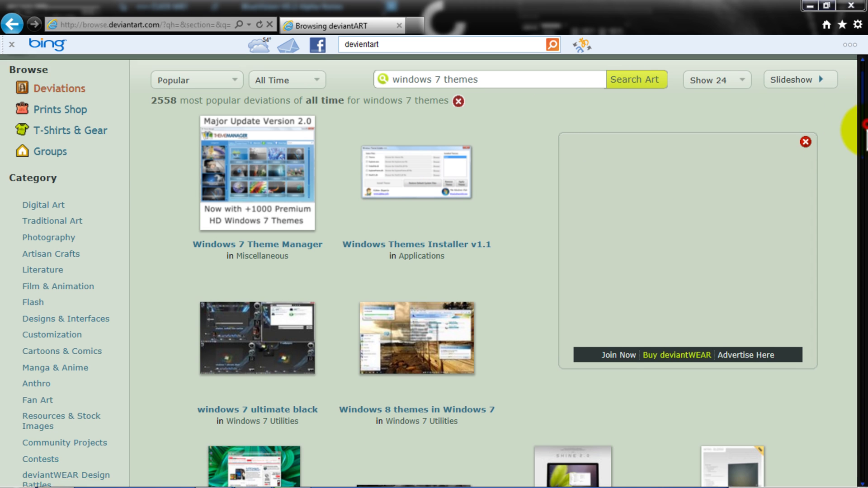
click(440, 332)
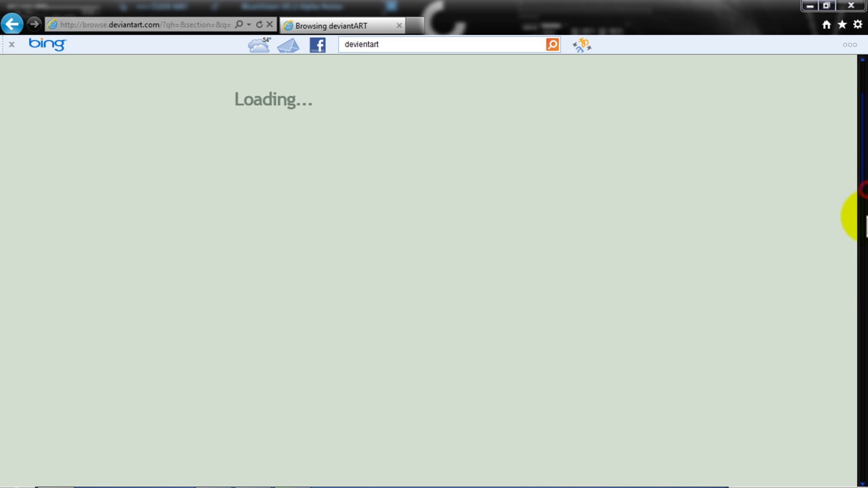
drag(861, 189, 861, 153)
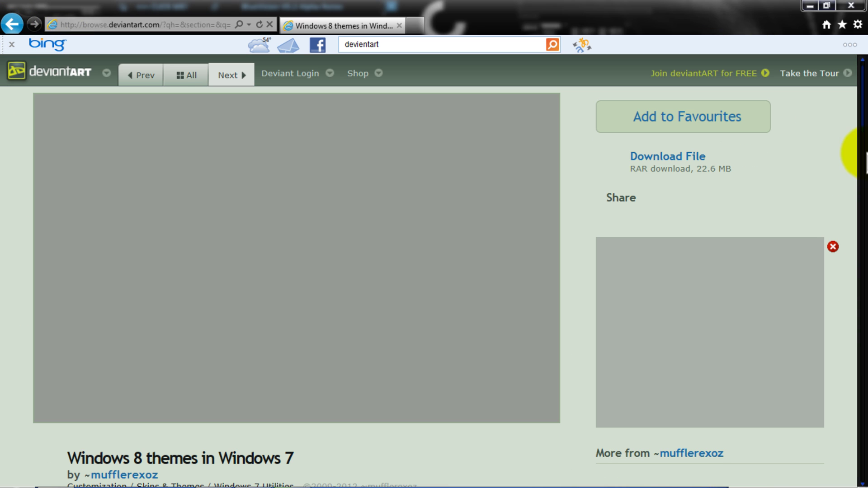
- Download and save the theme's RAR file, then minimize the browser
click(688, 157)
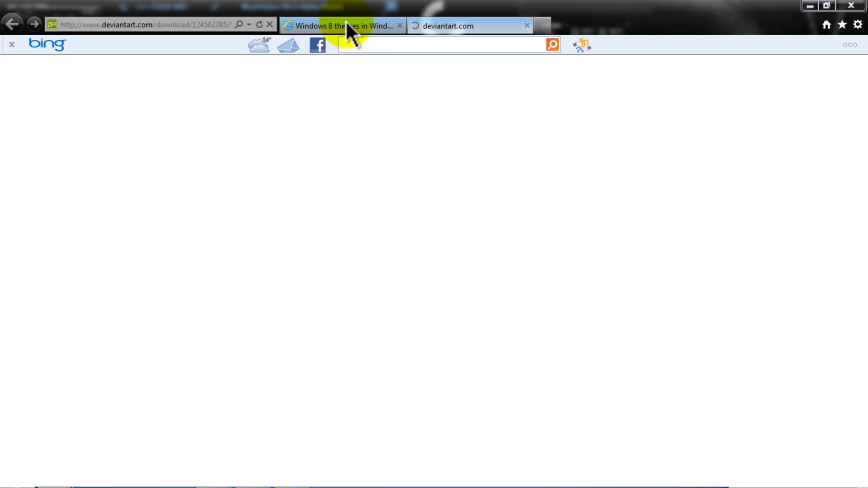
click(346, 23)
click(456, 24)
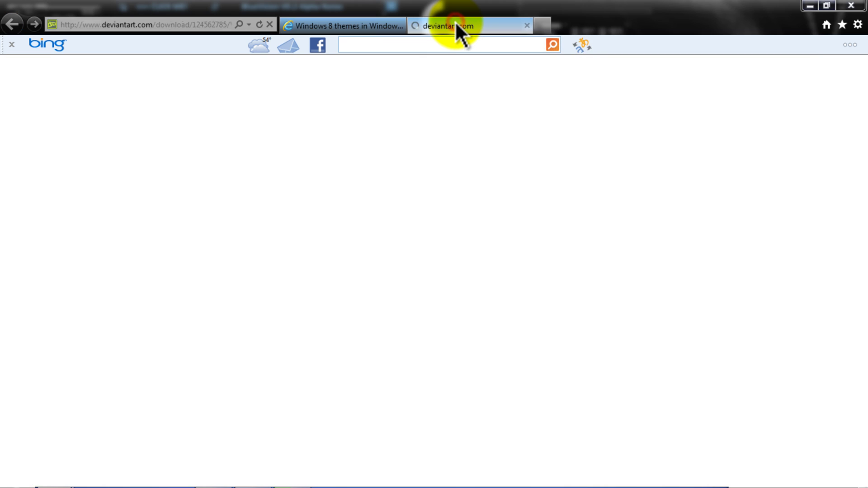
click(372, 27)
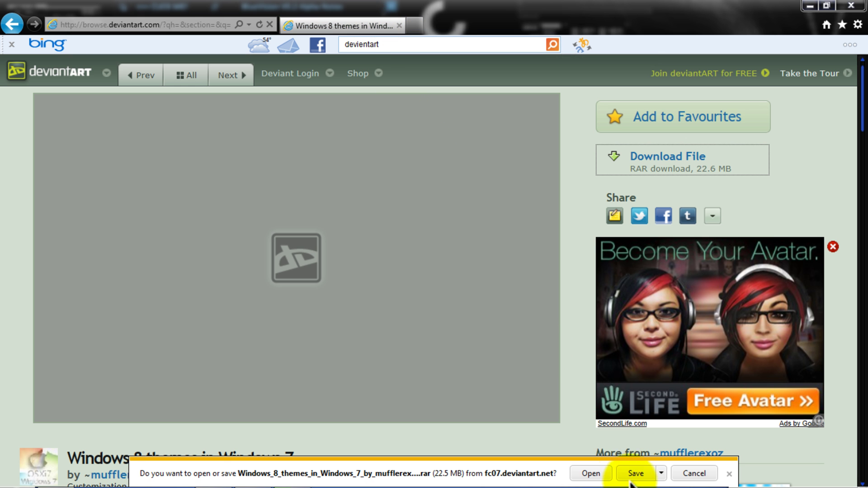
click(628, 473)
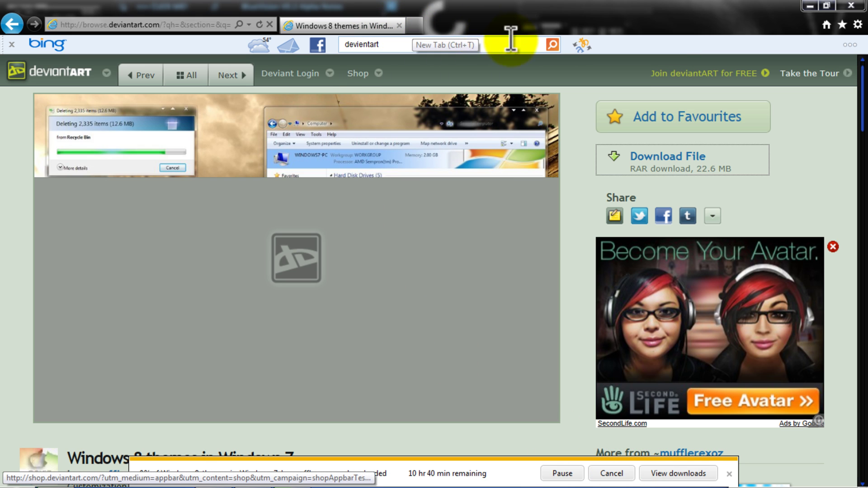
click(814, 6)
- Open the C:\Windows\Resources\Themes folder from Computer in Windows Explorer
click(18, 477)
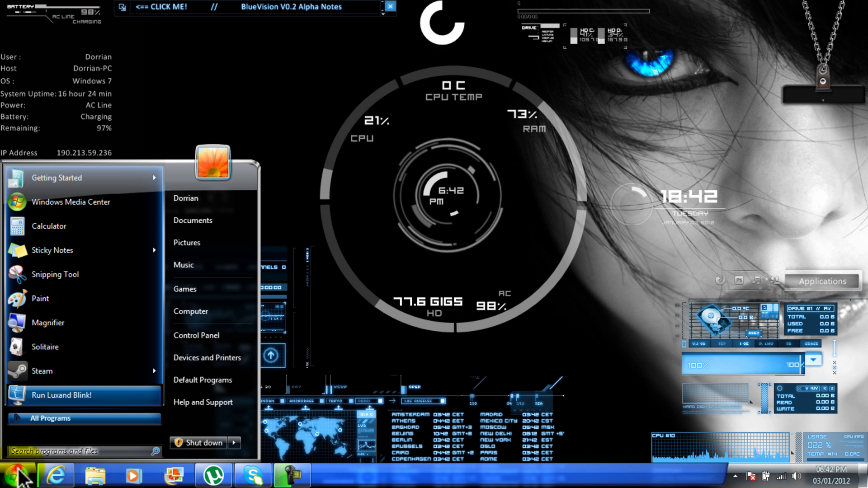
click(199, 316)
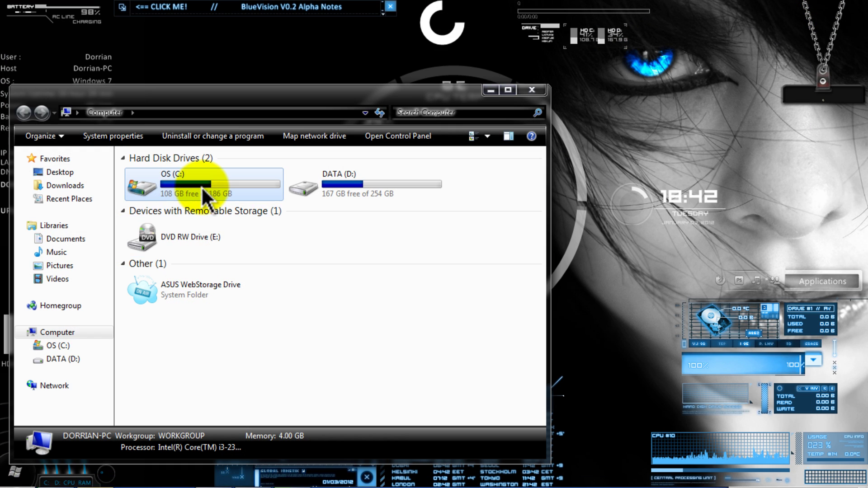
double_click(201, 186)
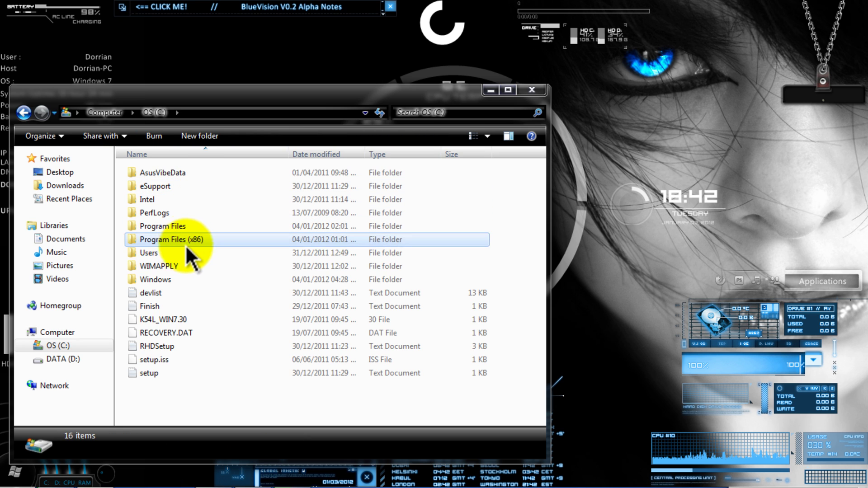
double_click(180, 278)
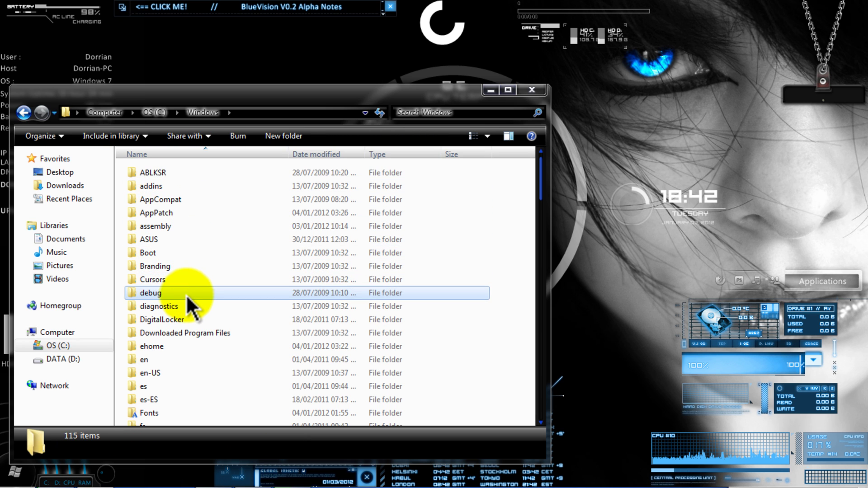
click(185, 294)
key(r)
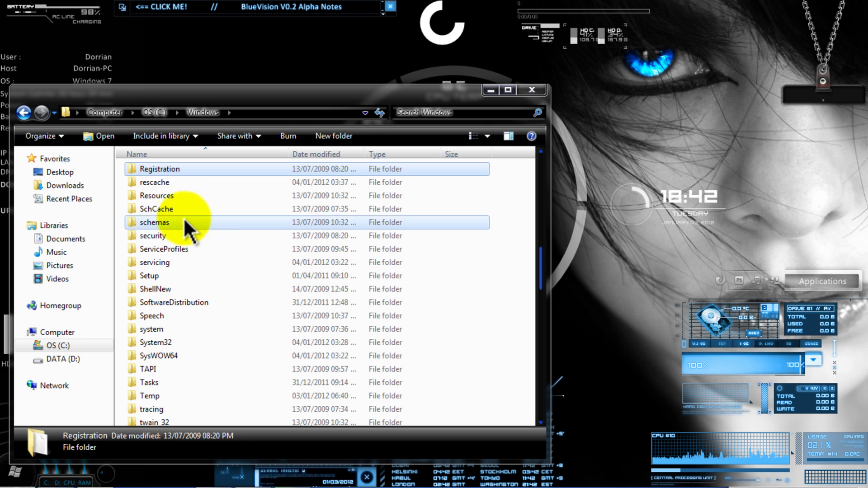
double_click(183, 199)
double_click(177, 190)
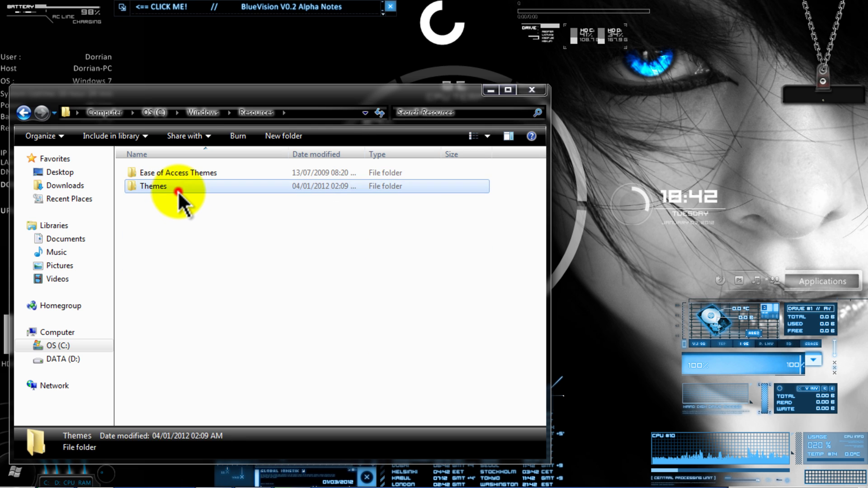
- Look at the Neon theme and the windows 7 ultimate black folder, then return to Themes
drag(175, 101, 308, 82)
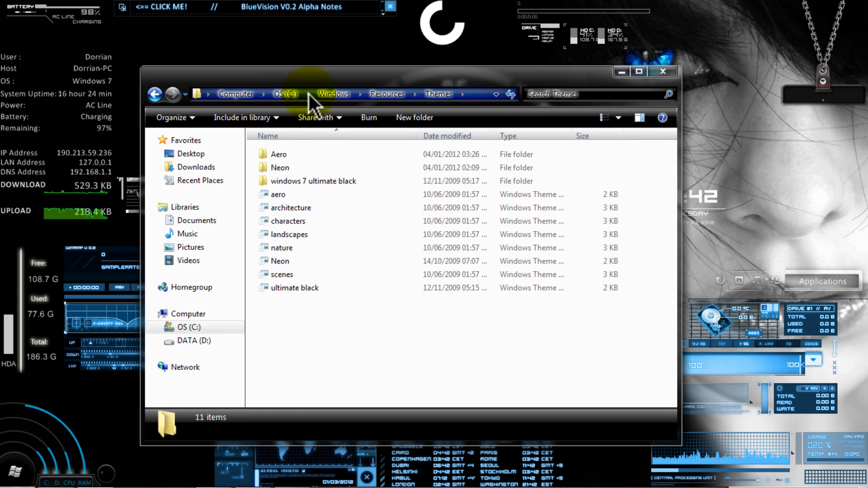
click(278, 265)
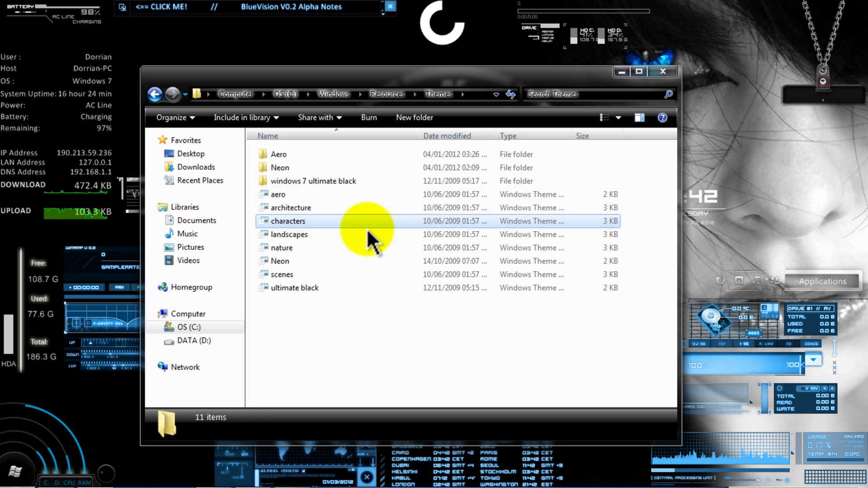
click(354, 170)
double_click(354, 180)
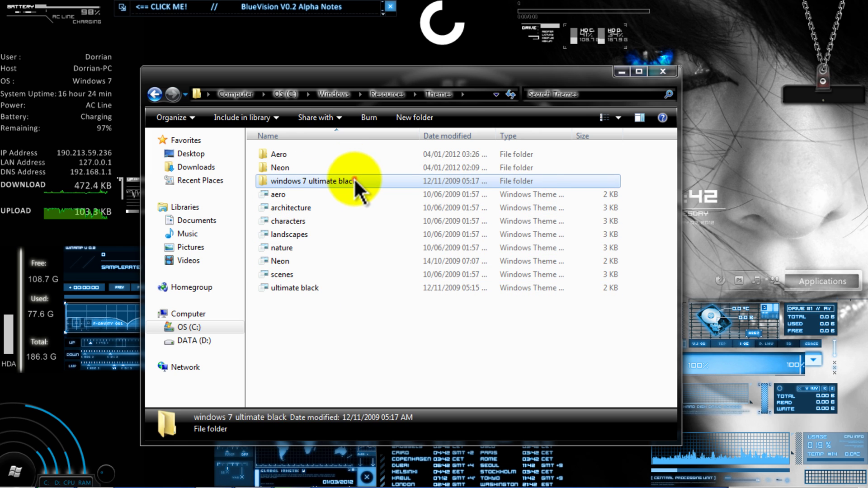
click(155, 95)
- Select all 11 items in Themes, deselect them, and close Explorer
drag(234, 75, 214, 50)
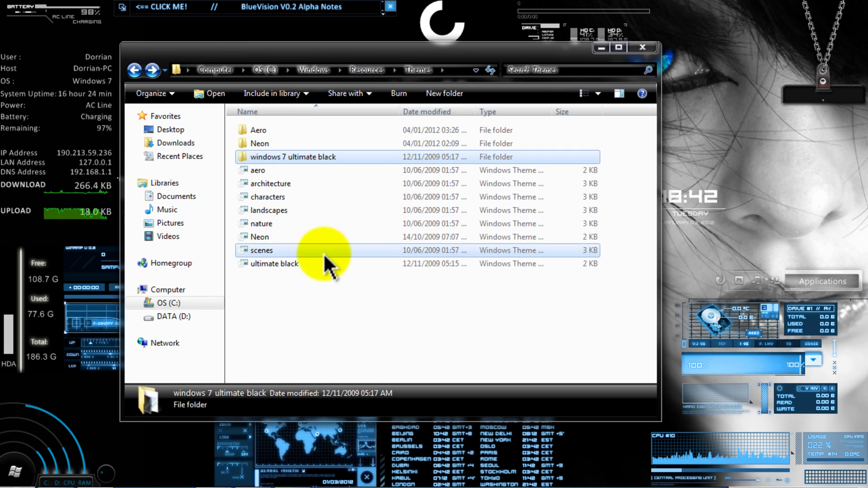
drag(302, 284, 315, 98)
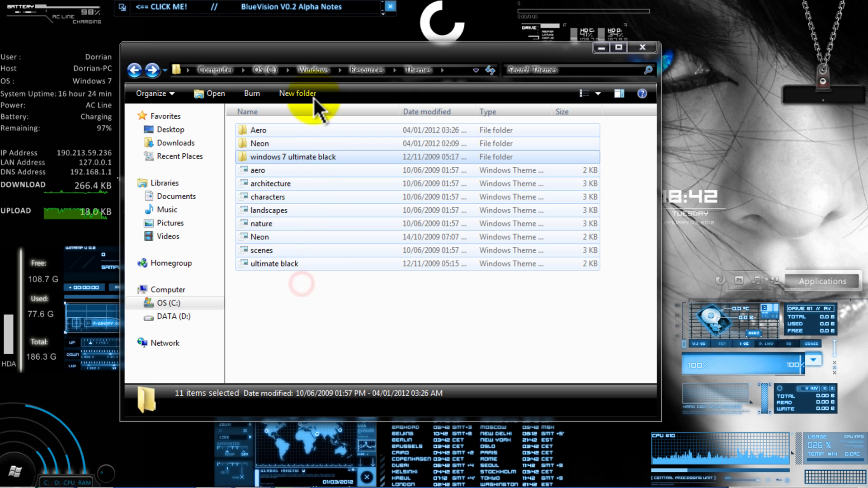
click(328, 315)
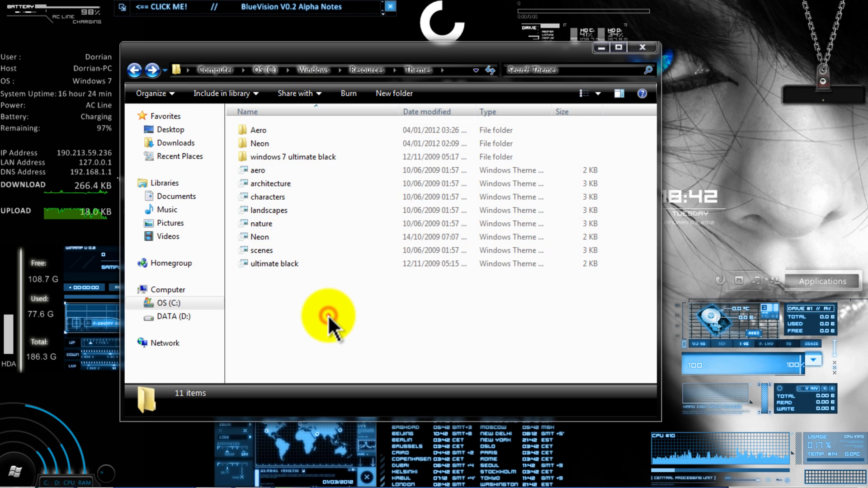
click(278, 276)
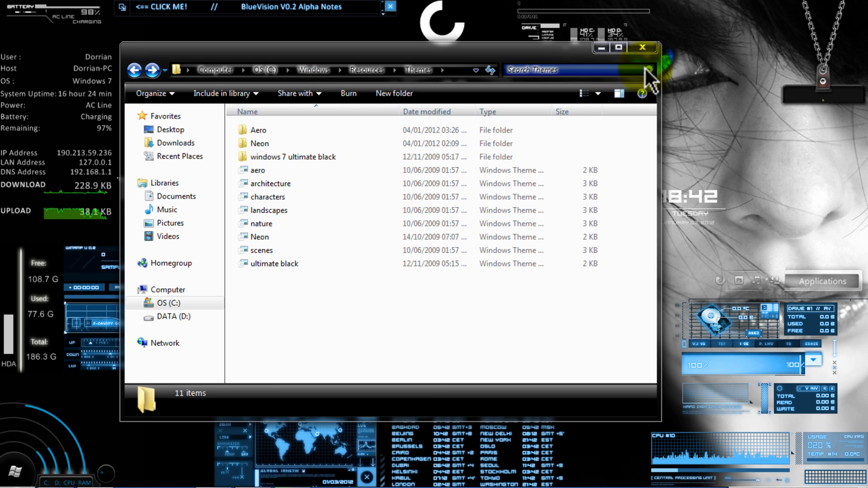
click(644, 47)
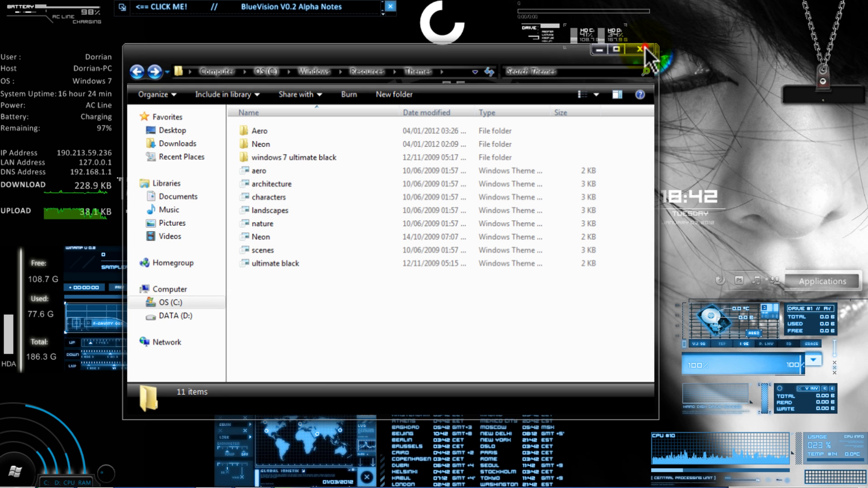
right_click(280, 129)
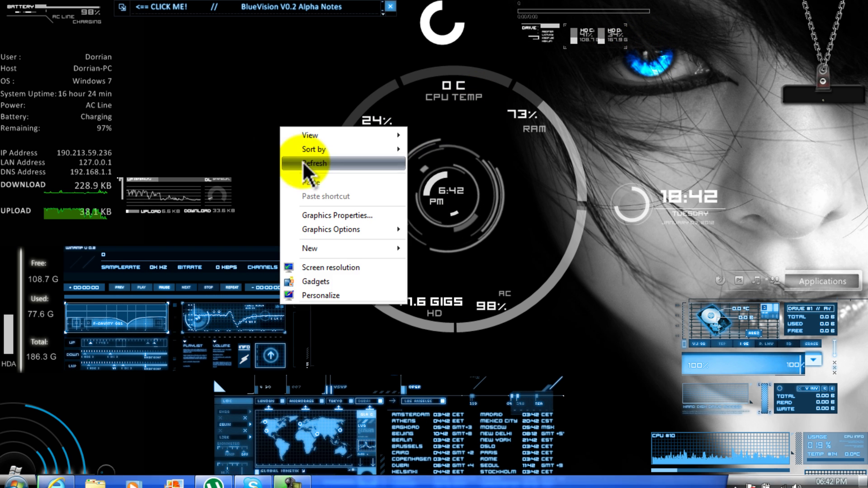
click(325, 295)
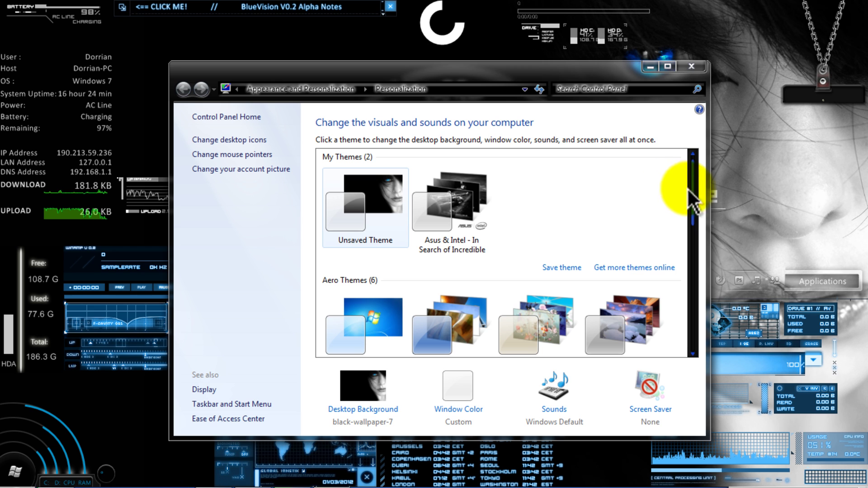
drag(693, 194, 722, 271)
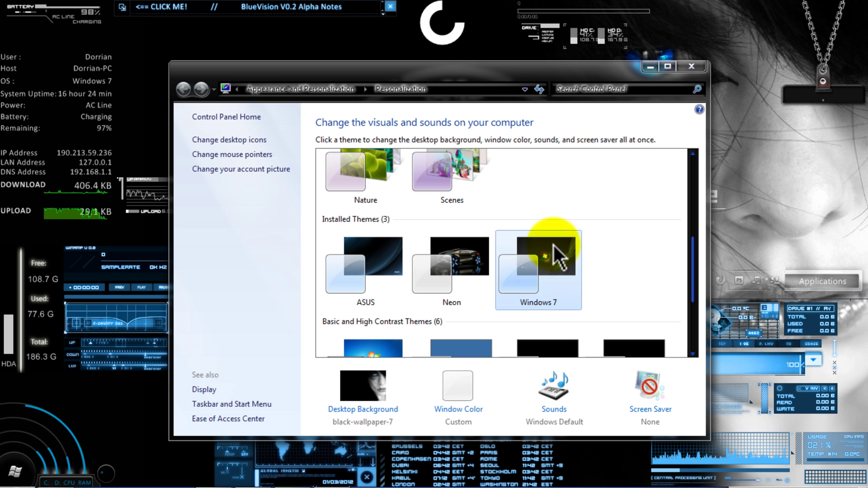
drag(692, 262, 688, 140)
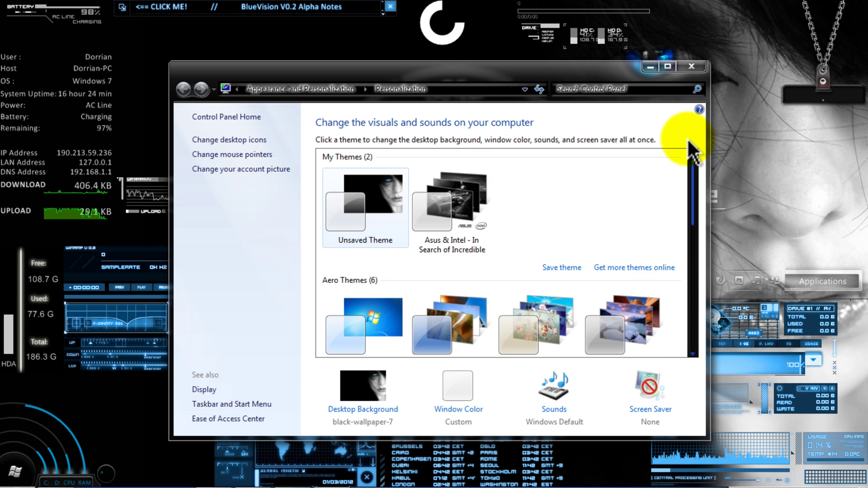
scroll(691, 197, down, 5)
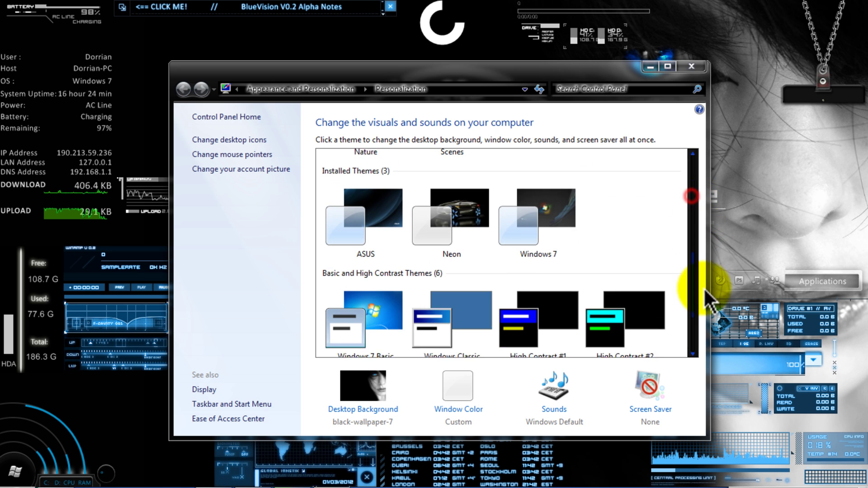
click(690, 66)
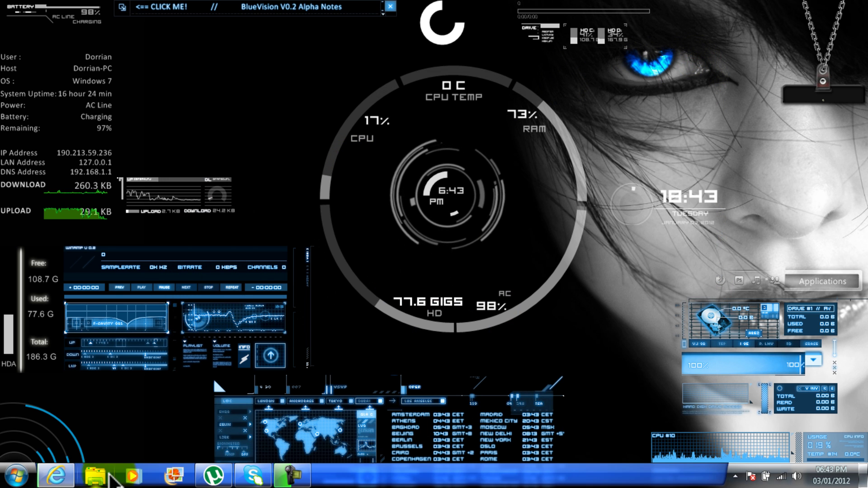
- Close Internet Explorer and its downloads list while the Windows 8 themes RAR downloads
click(55, 475)
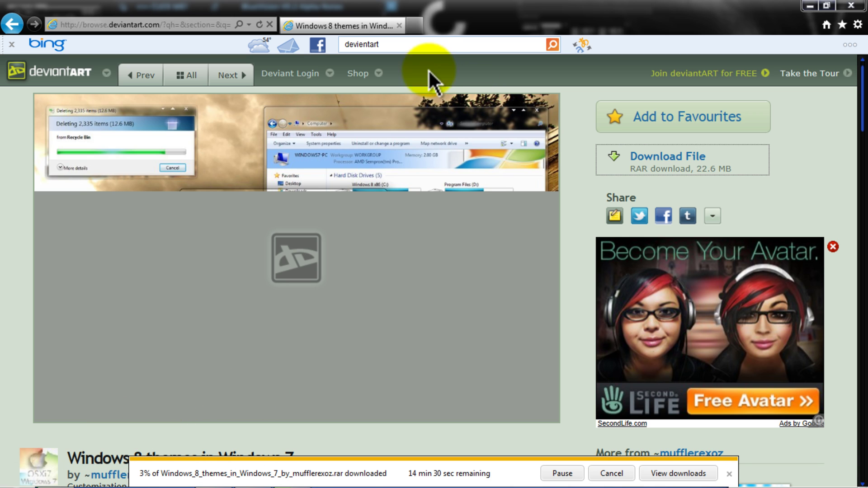
click(841, 4)
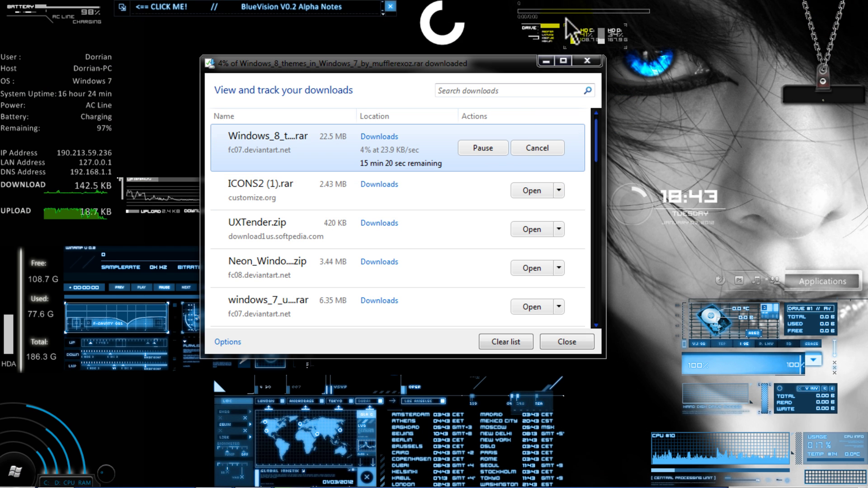
click(587, 62)
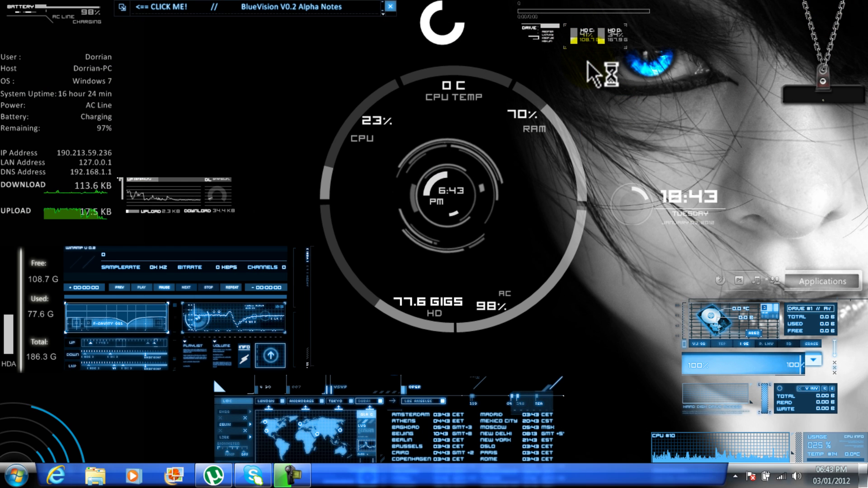